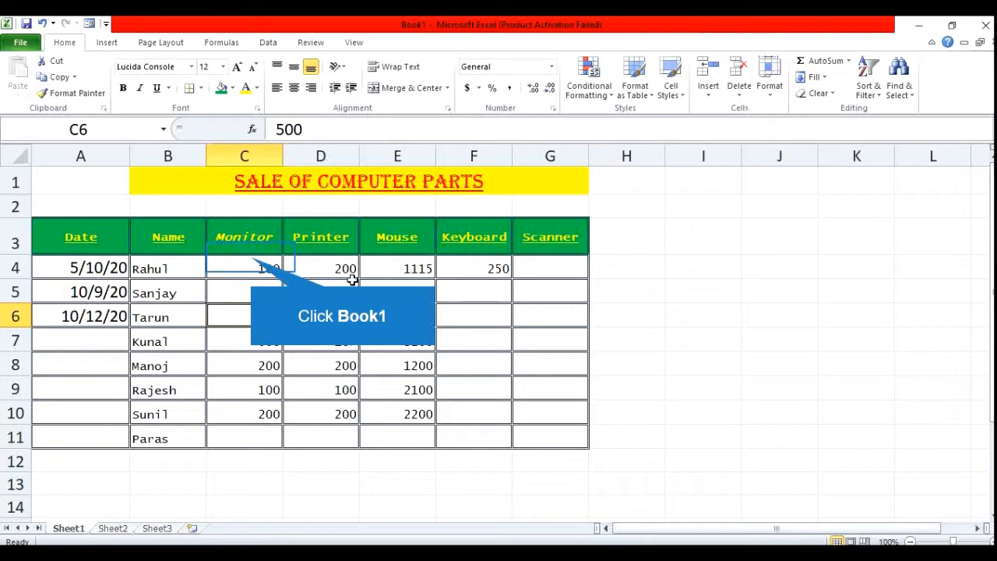
Format the Monitor values in C4:C10 as Currency with the $ symbol
left_click_drag(251, 261, 262, 399)
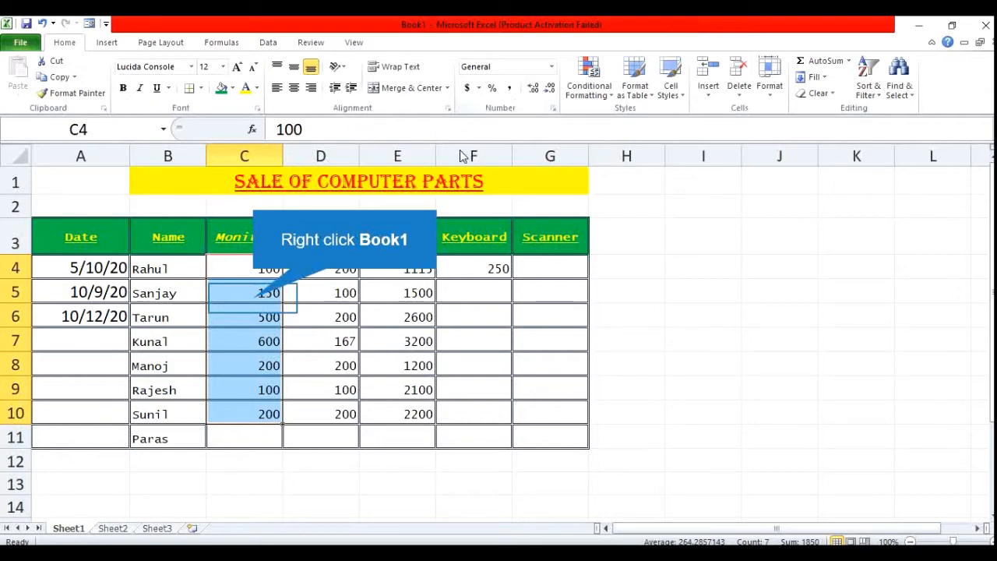
right_click(261, 290)
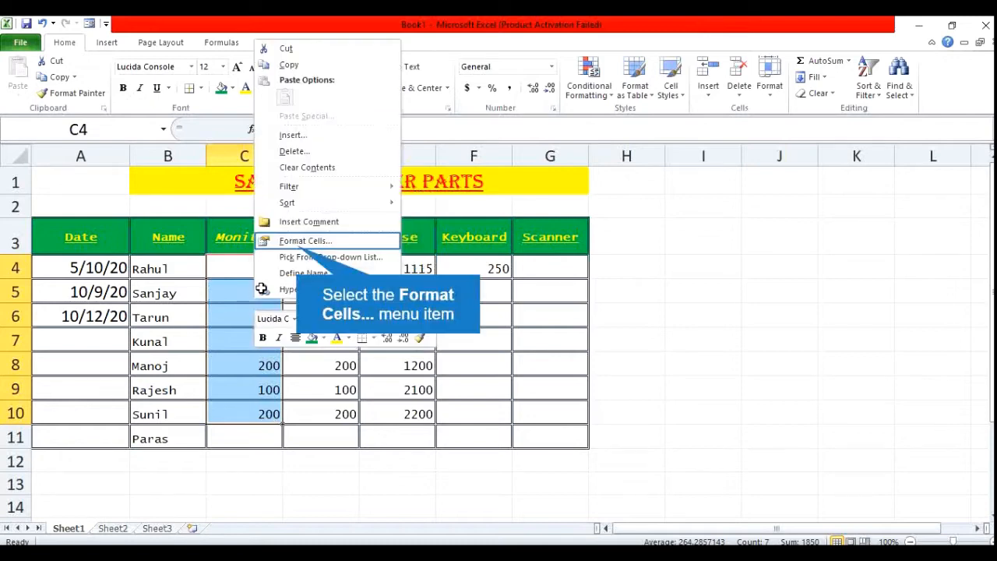
left_click(294, 243)
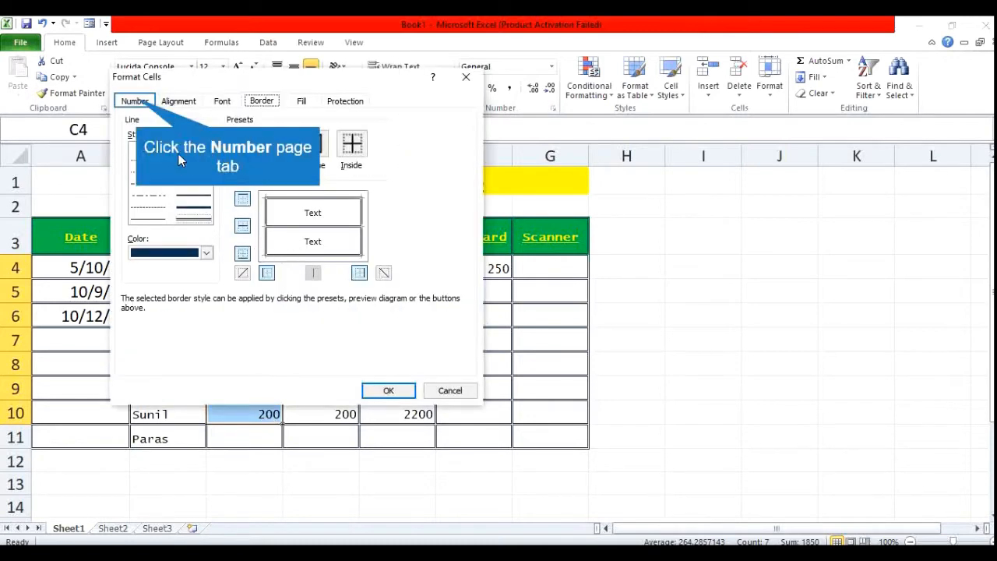
left_click(139, 102)
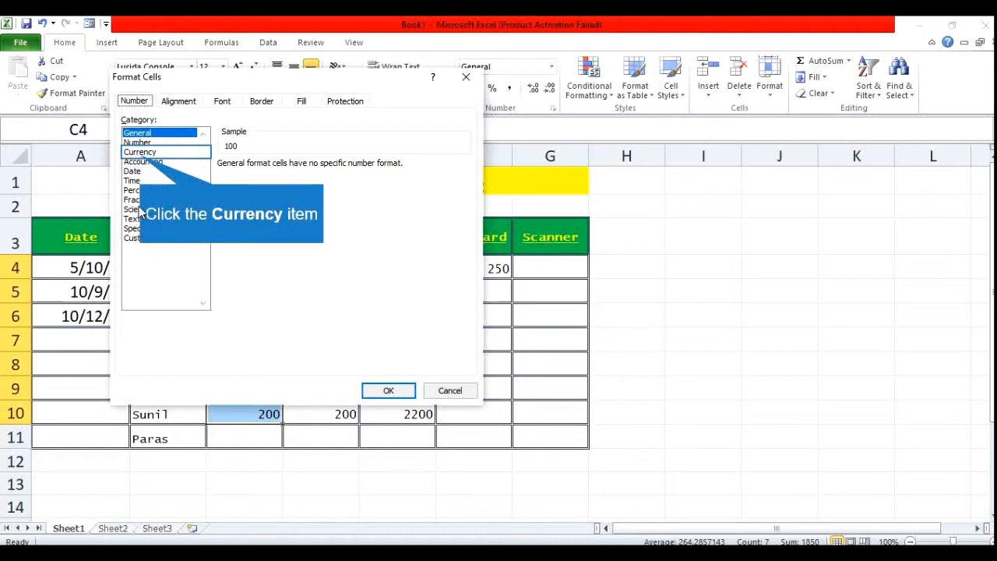
left_click(141, 154)
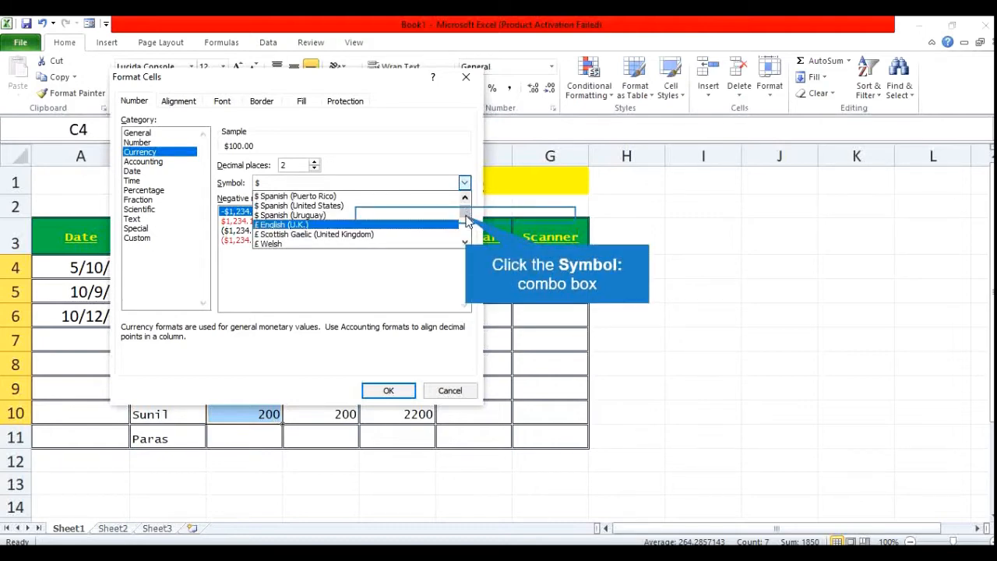
left_click_drag(466, 216, 466, 202)
left_click(263, 206)
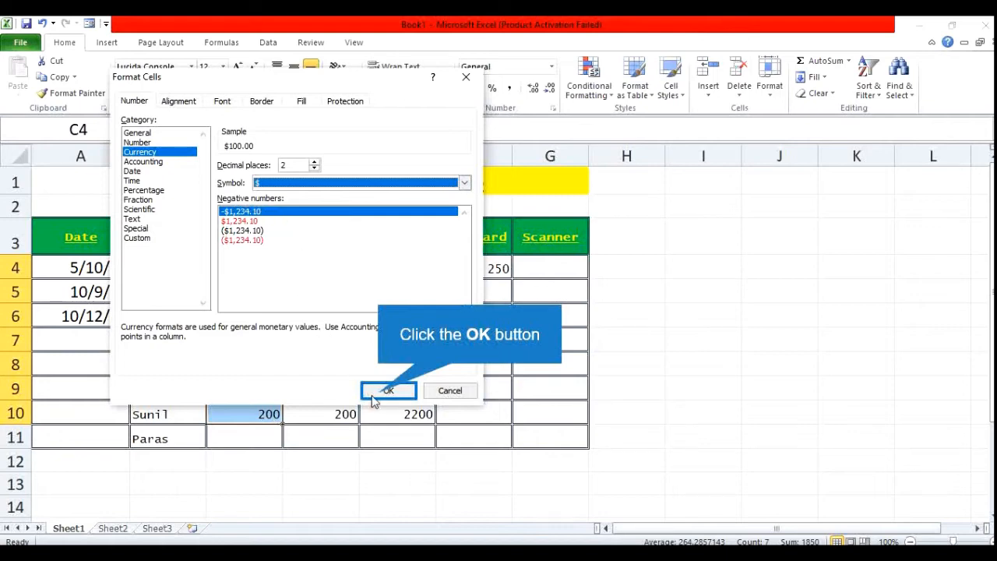
left_click(387, 391)
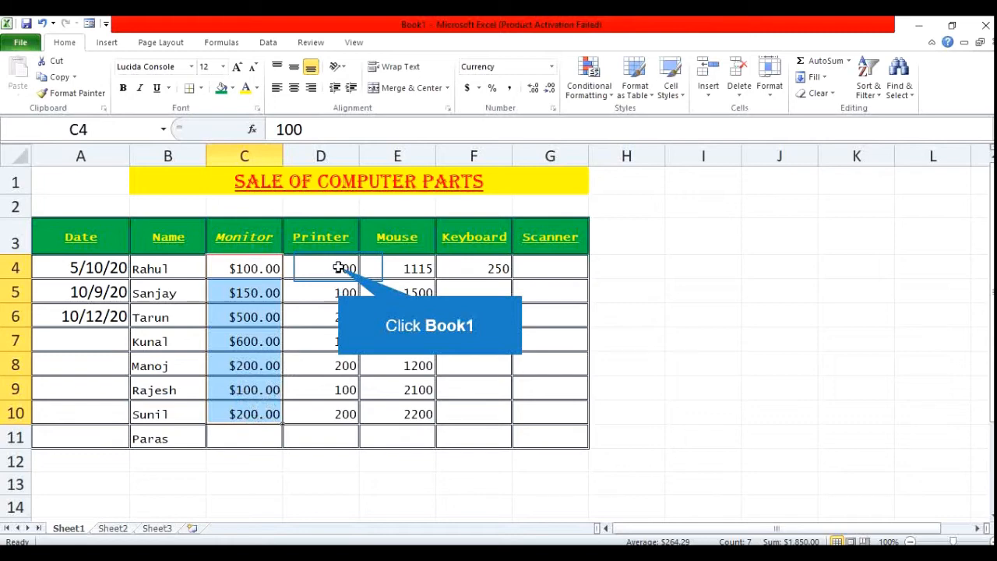
Choose the Accounting number category for the Printer values in D4:D10
left_click_drag(339, 267, 328, 414)
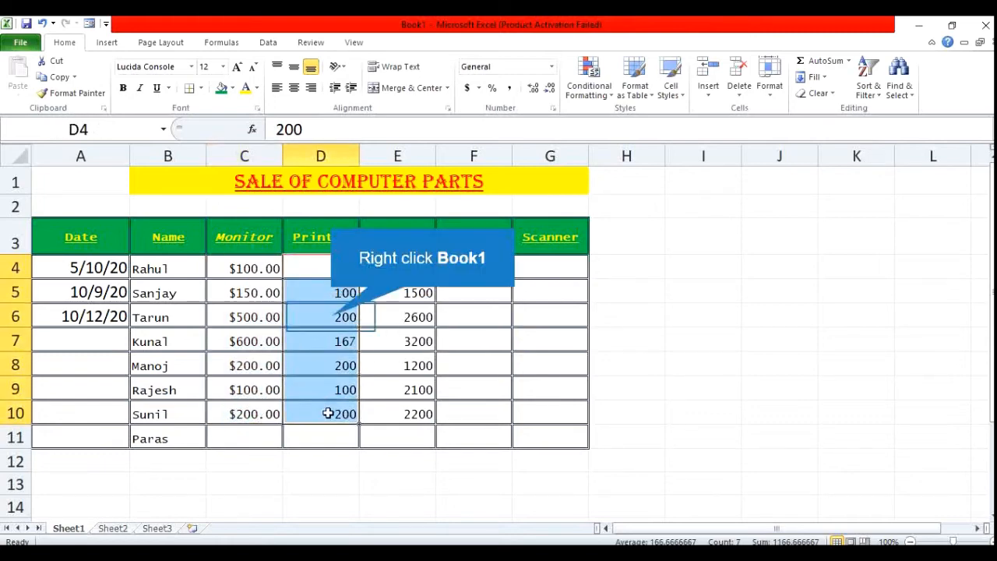
right_click(331, 318)
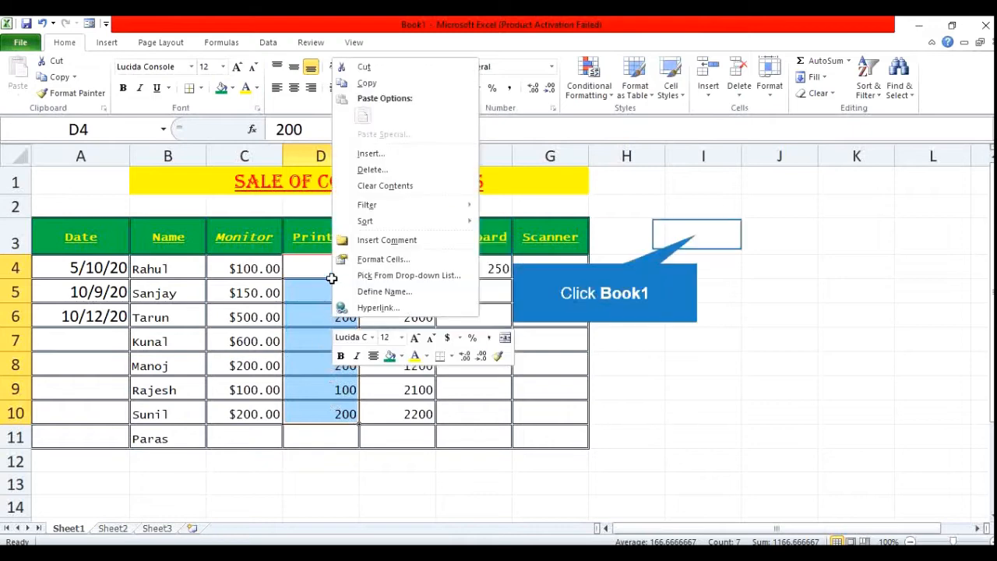
left_click(696, 240)
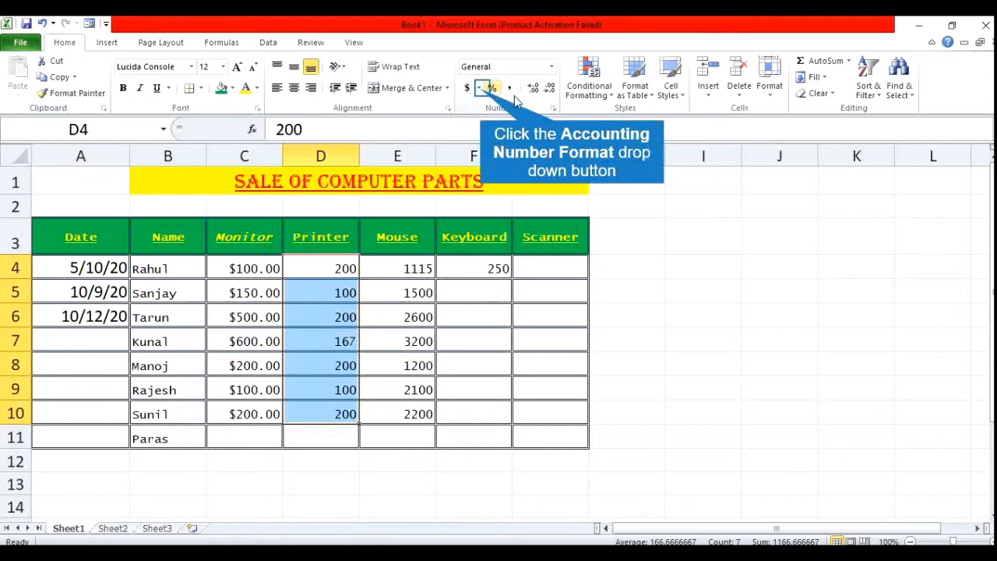
left_click(479, 89)
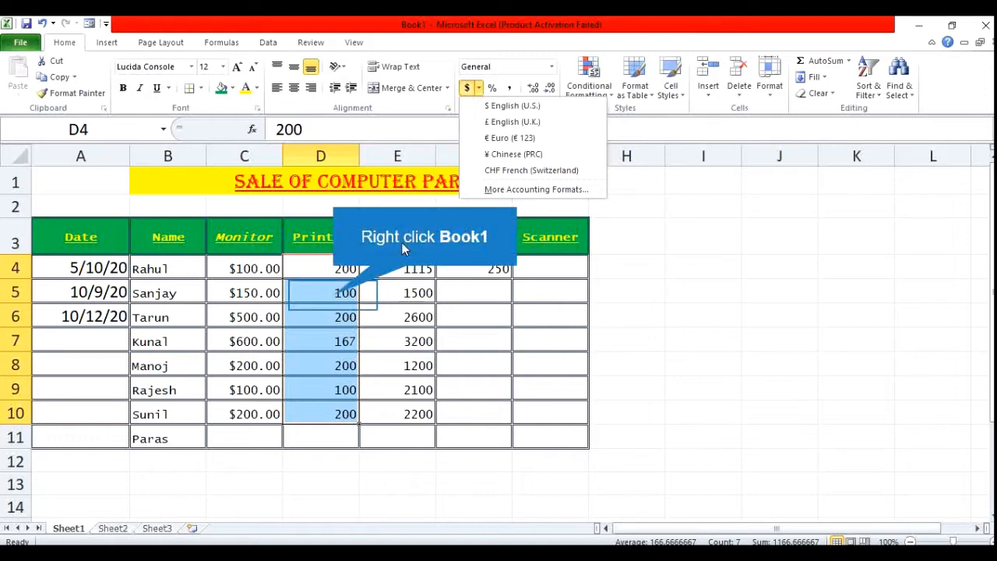
right_click(337, 302)
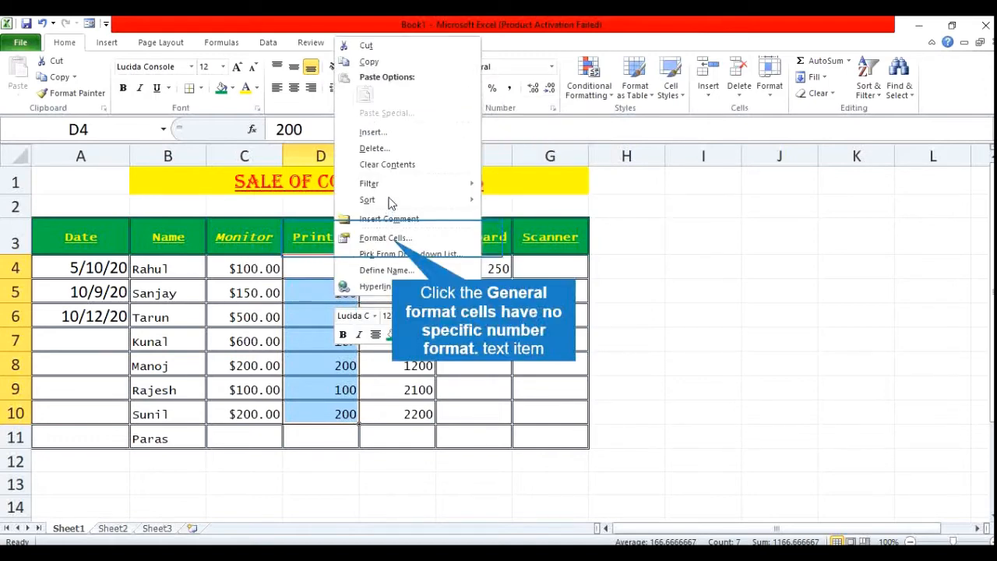
left_click(394, 238)
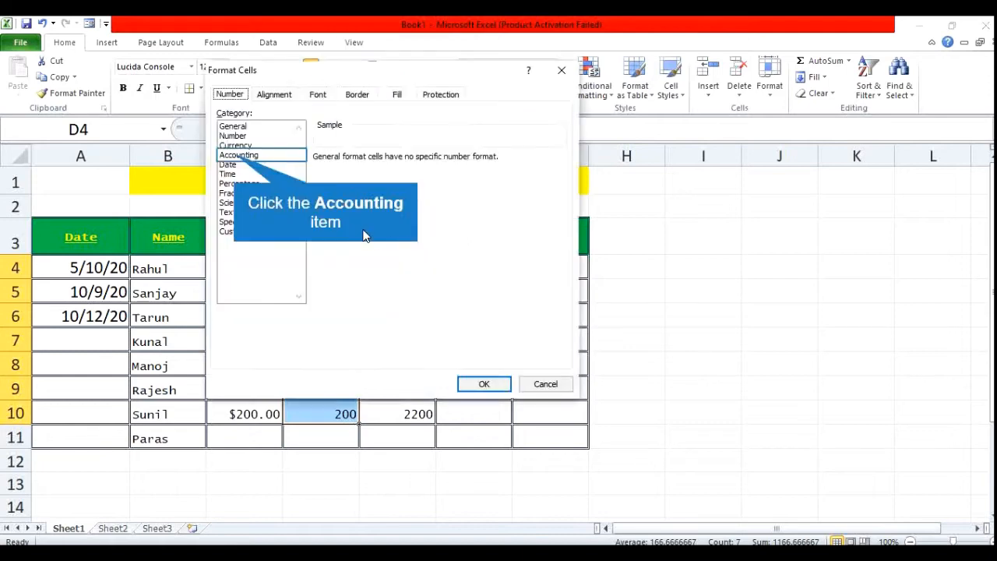
left_click(237, 155)
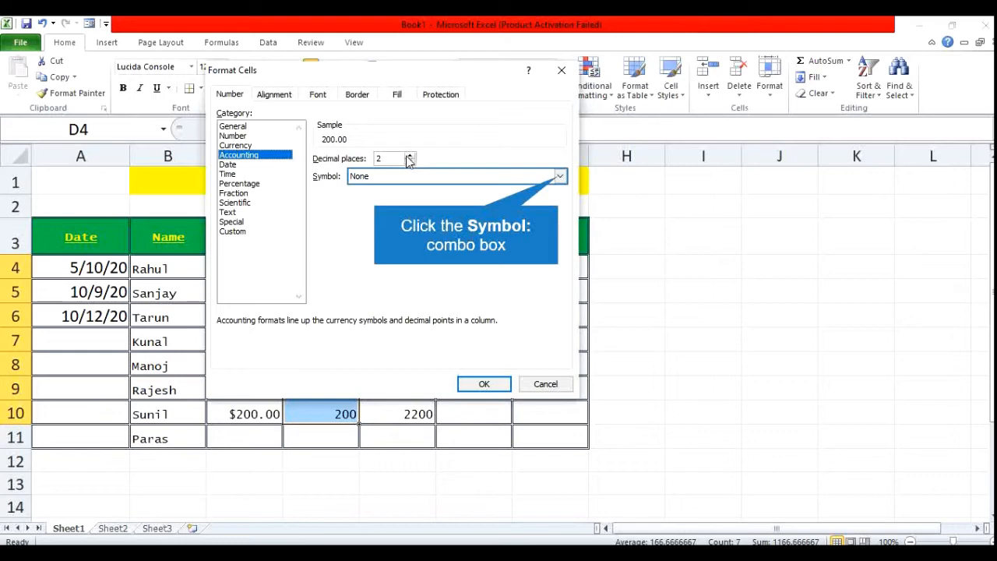
Set the accounting symbol to ₹ English (India) and apply the format to the Printer values
left_click(560, 177)
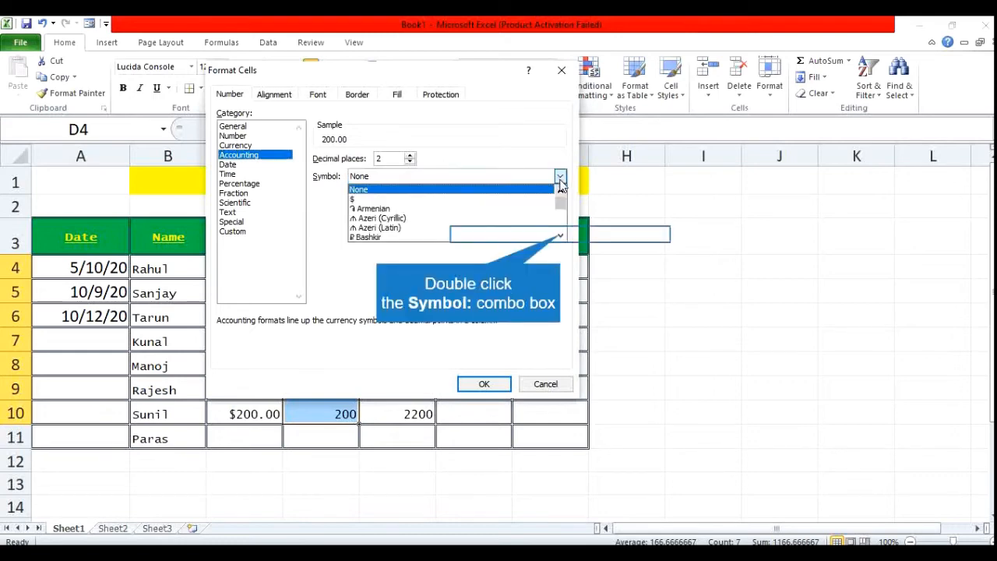
left_click(560, 237)
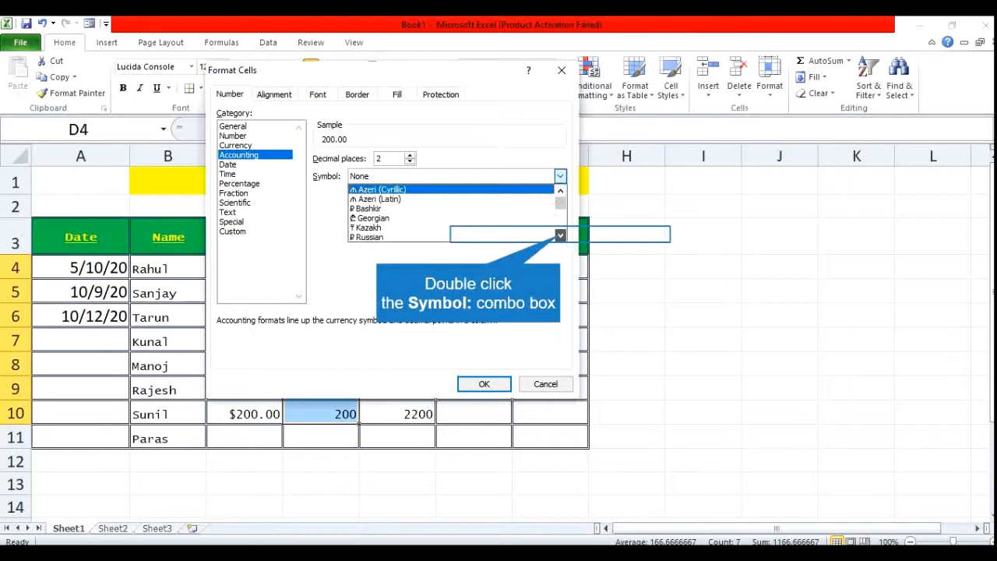
left_click(561, 237)
left_click(560, 237)
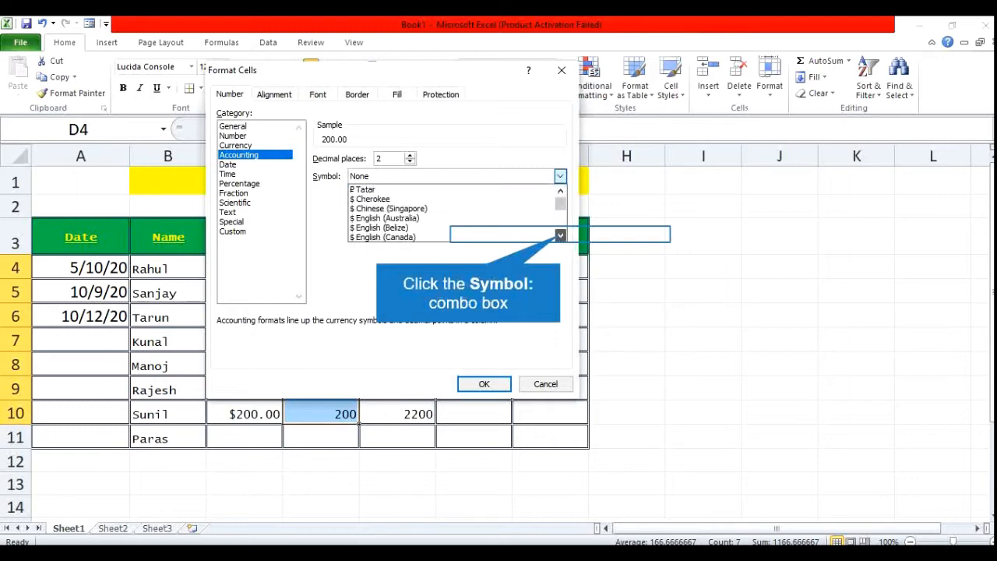
left_click(560, 237)
left_click(560, 237)
left_click(560, 236)
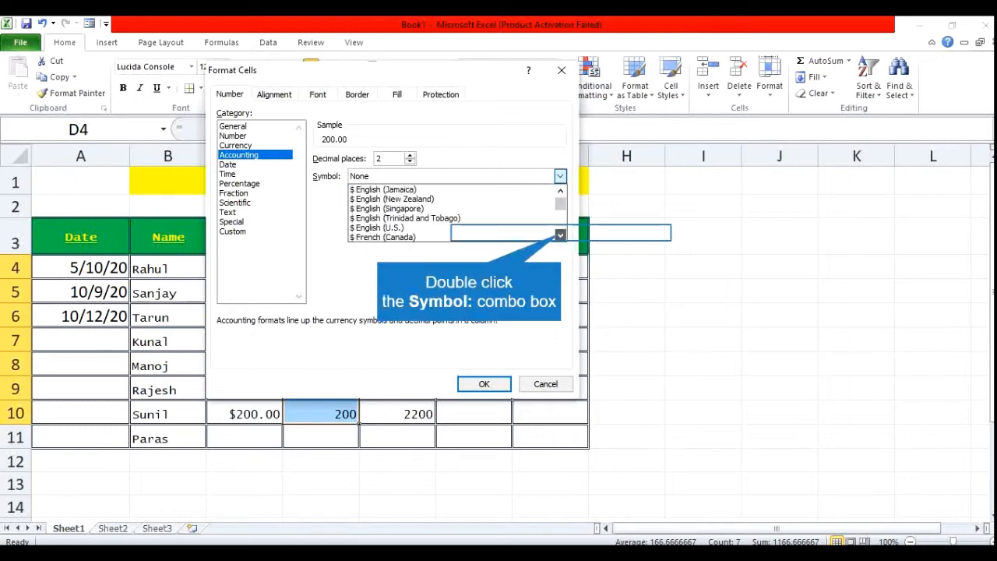
left_click(560, 235)
left_click(560, 236)
left_click(560, 237)
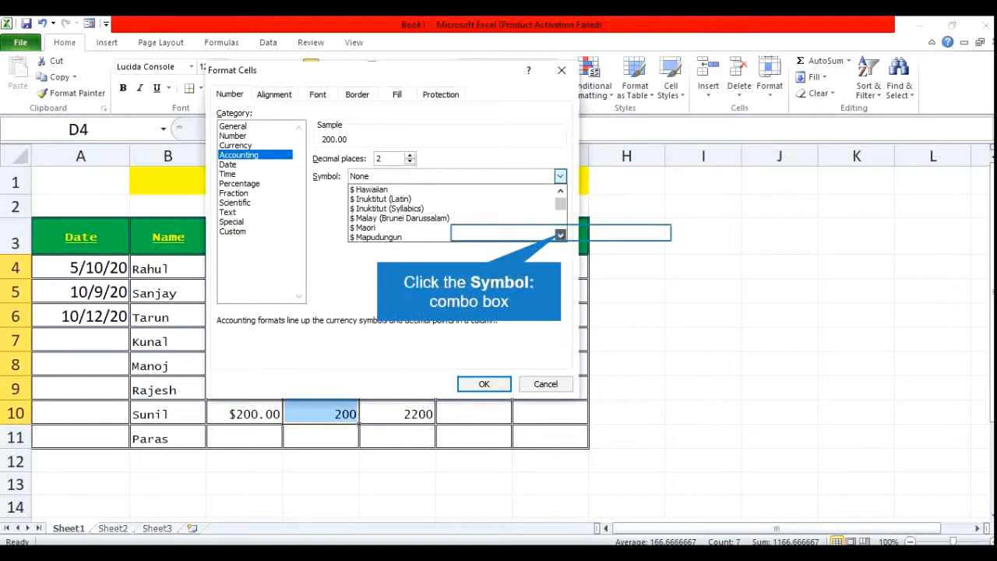
left_click(560, 237)
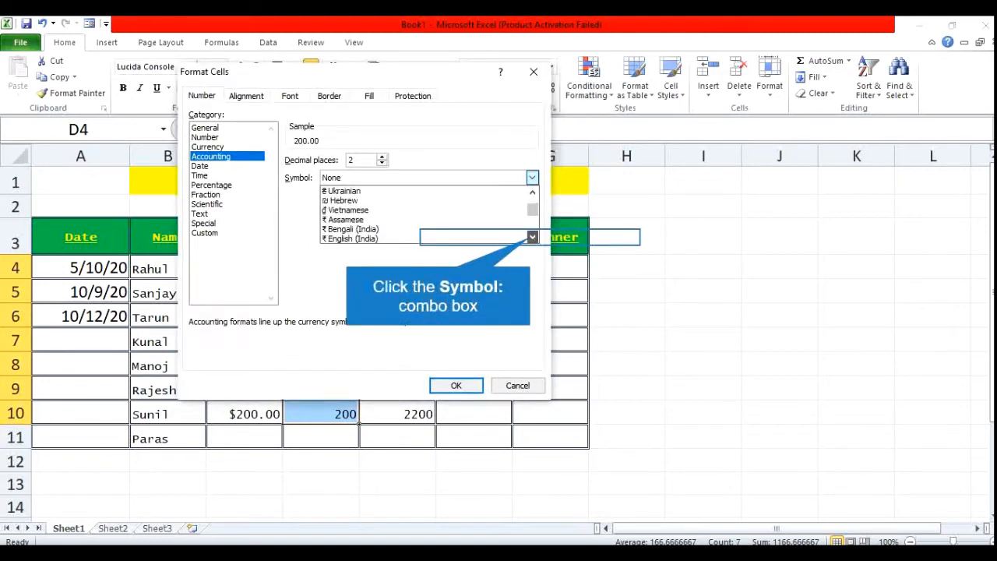
left_click(532, 237)
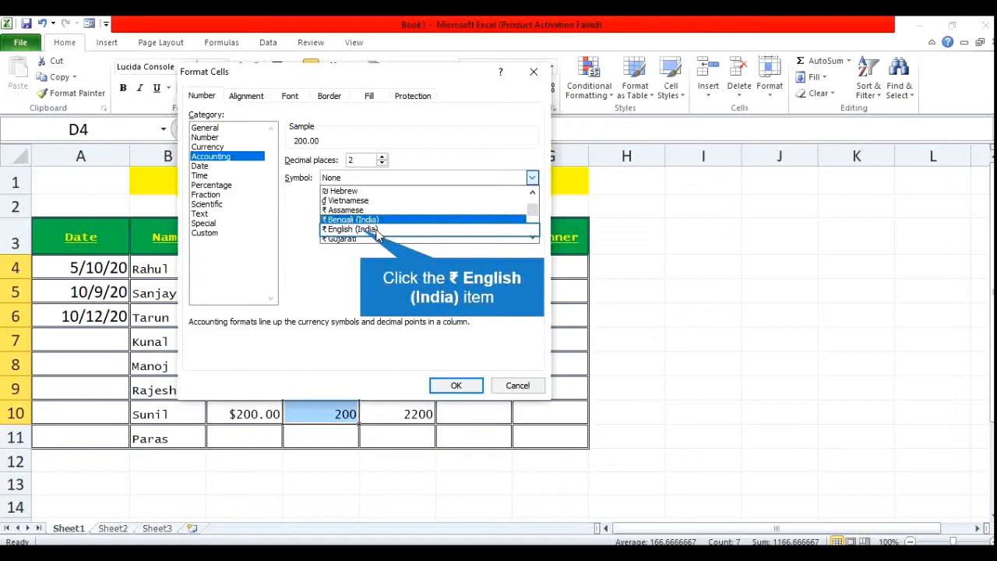
left_click(361, 231)
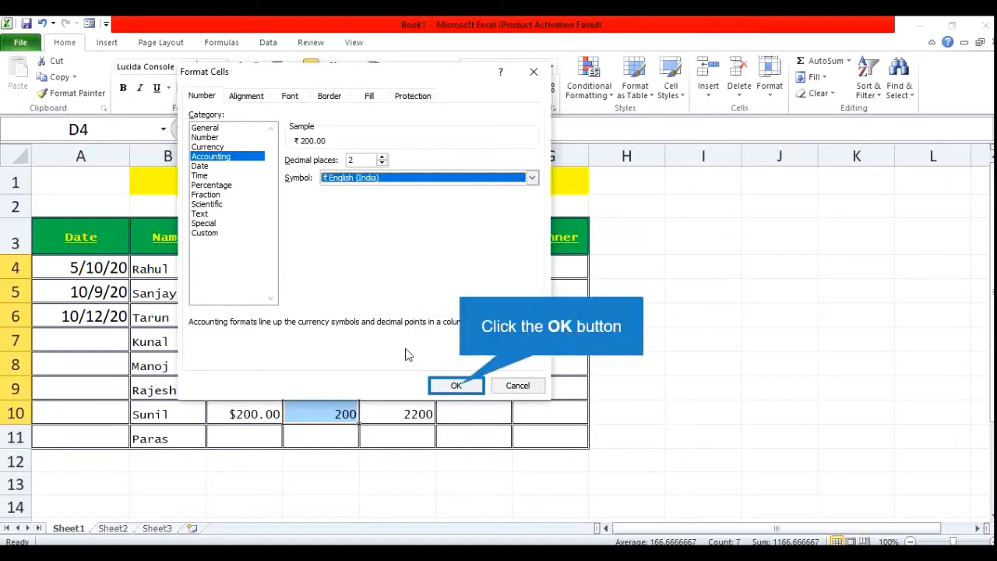
left_click(457, 387)
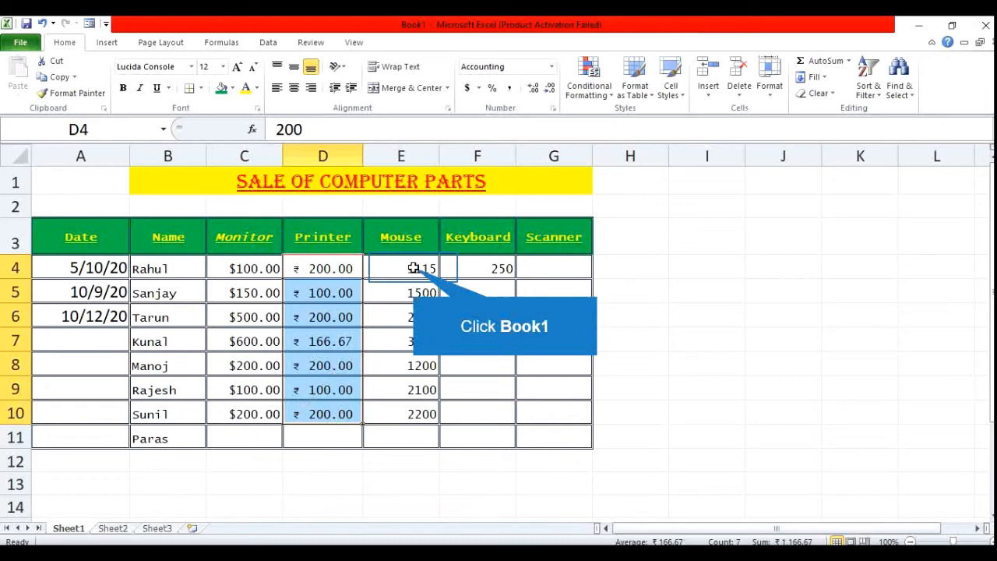
Apply Comma Style to the Mouse values in E4:E10 and reduce them to no decimal places
left_click_drag(413, 268, 413, 413)
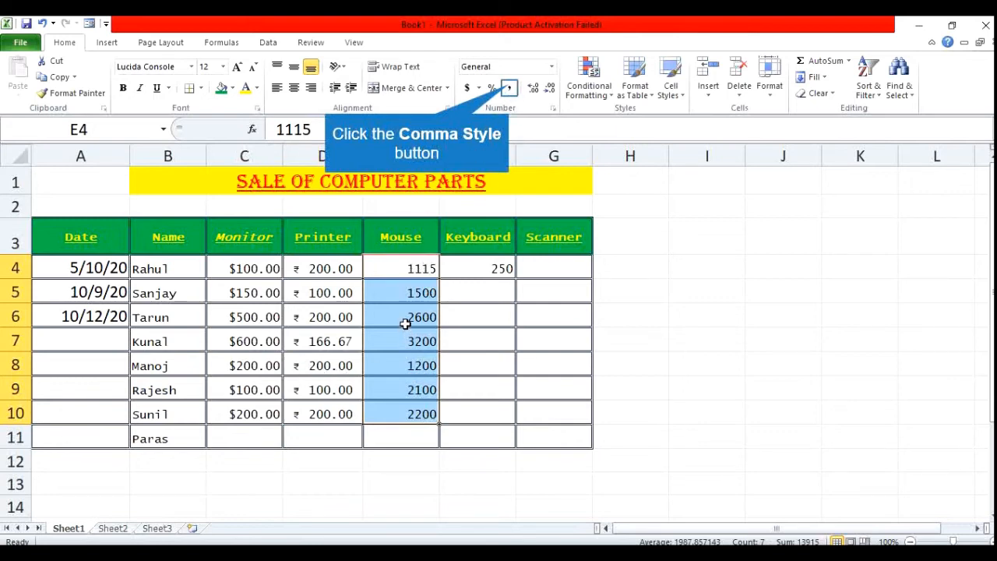
left_click(509, 89)
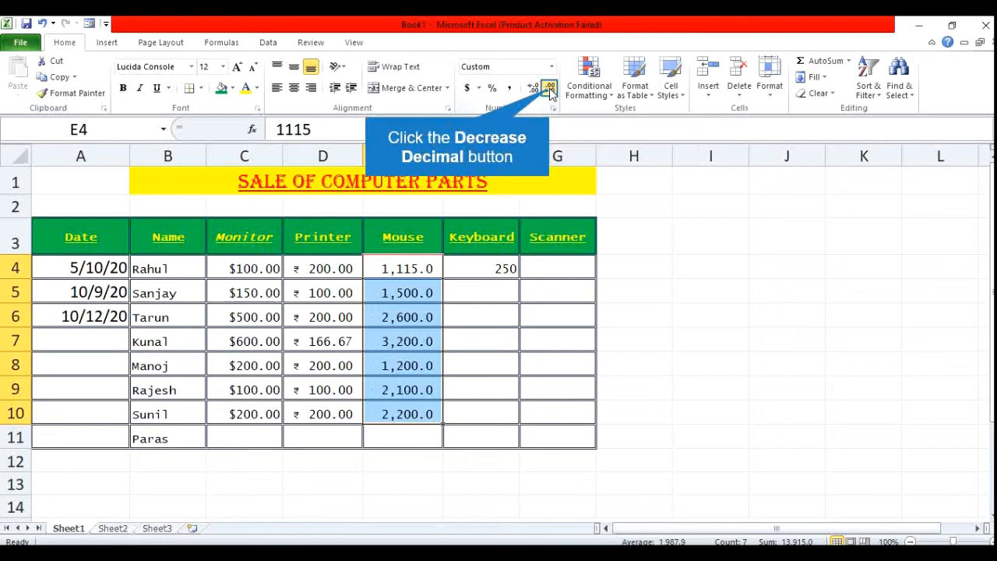
left_click(549, 89)
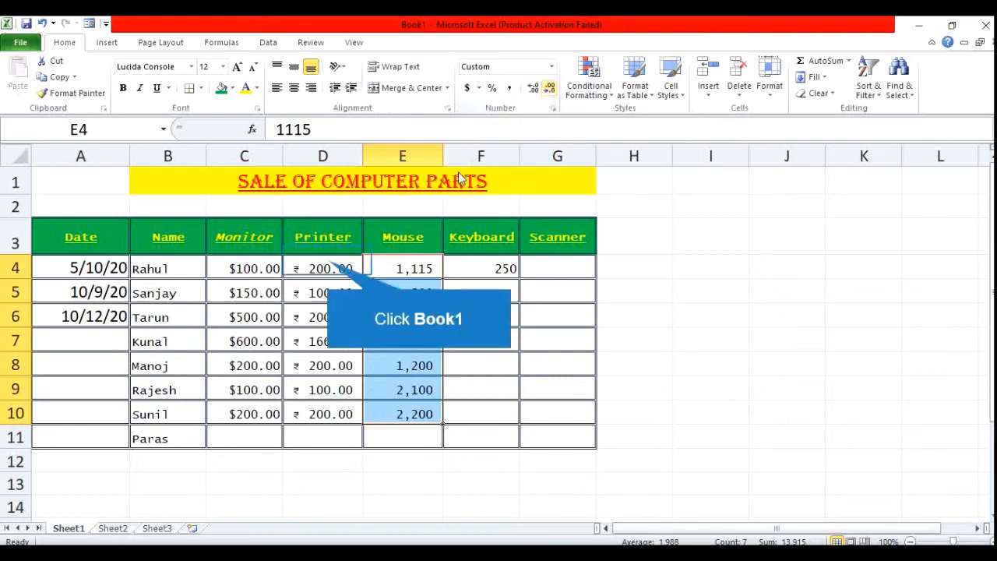
Reduce the Printer values in D4:D10 to no decimal places
left_click_drag(327, 261, 327, 414)
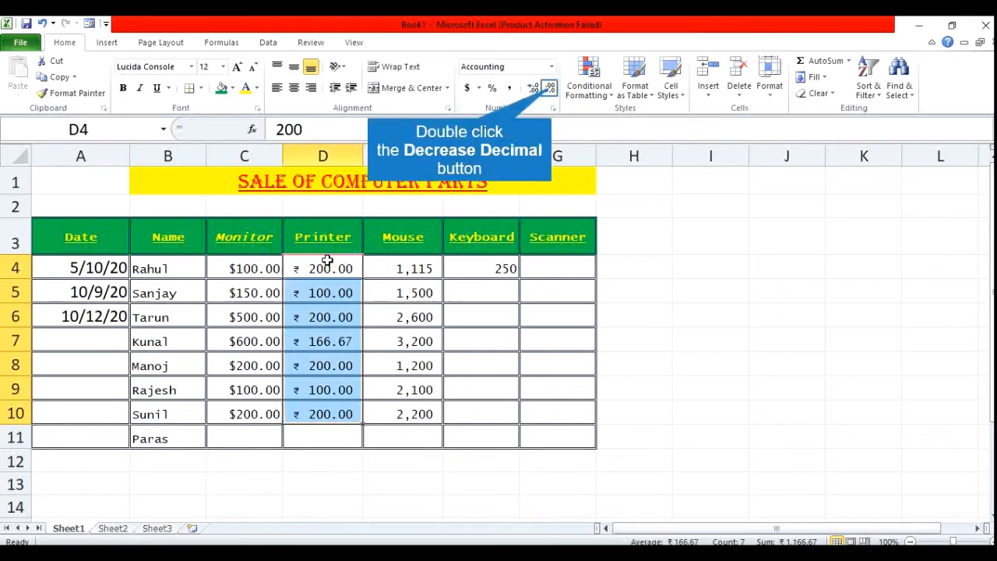
double_click(549, 88)
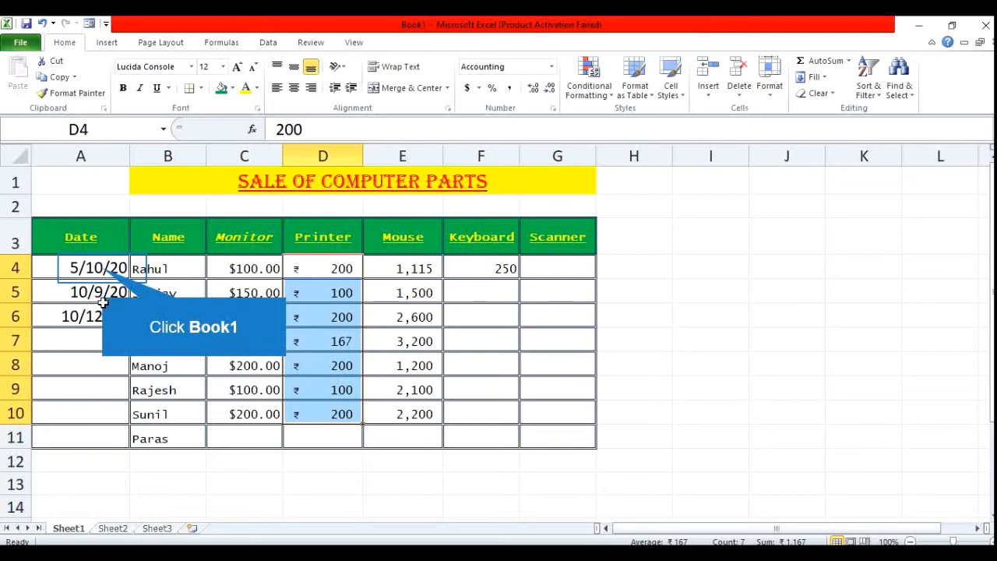
Format the dates in A4:A6 with the long date type *Wednesday, March 14, 2001
left_click_drag(102, 268, 102, 316)
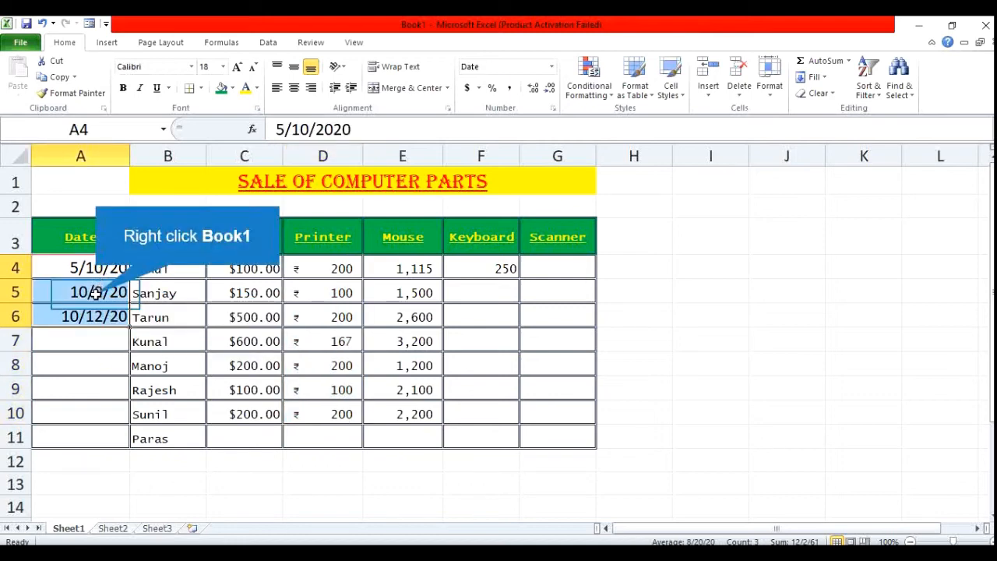
right_click(95, 293)
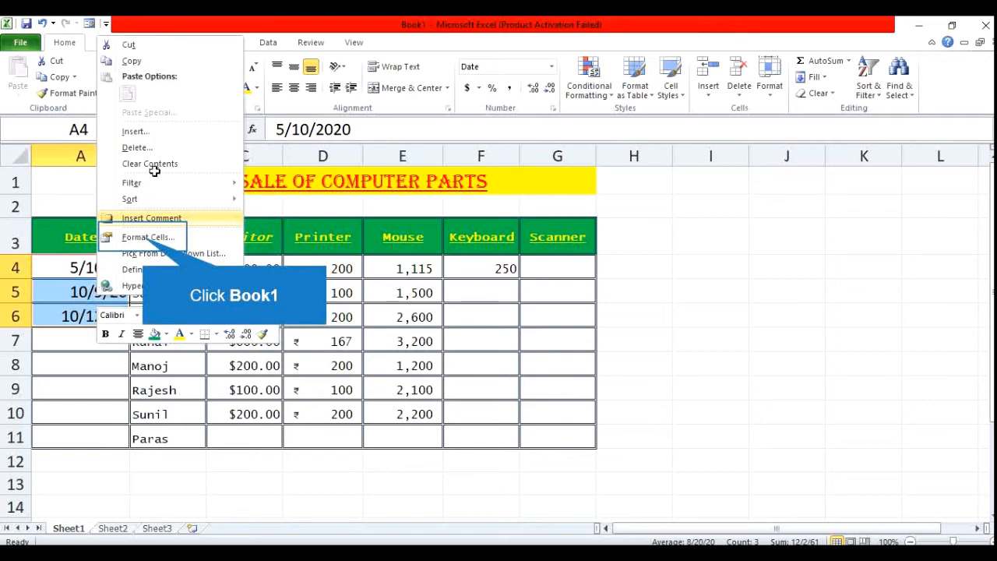
left_click(147, 237)
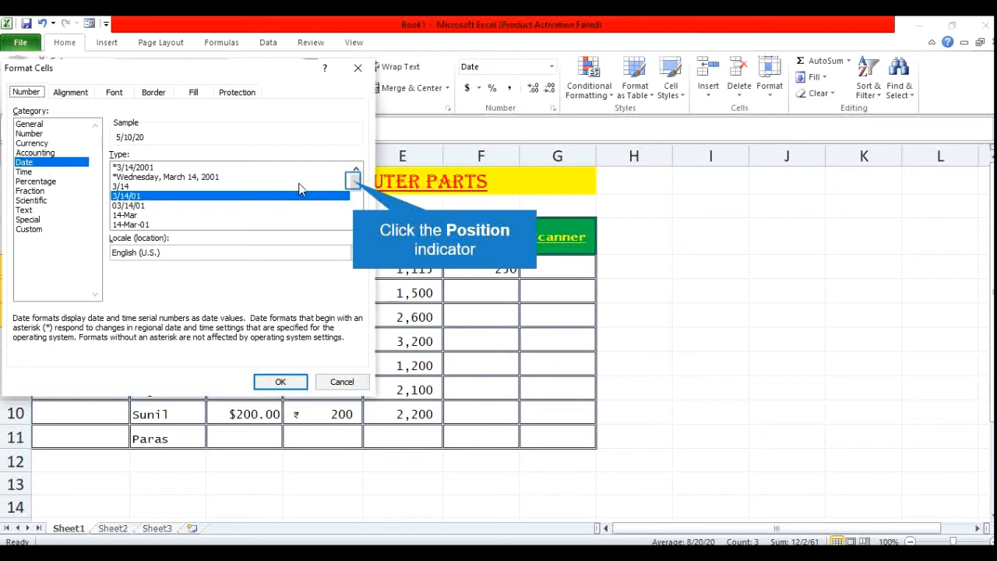
mouse_move(352, 182)
left_mouse_down()
mouse_move(359, 211)
mouse_move(356, 181)
left_mouse_up()
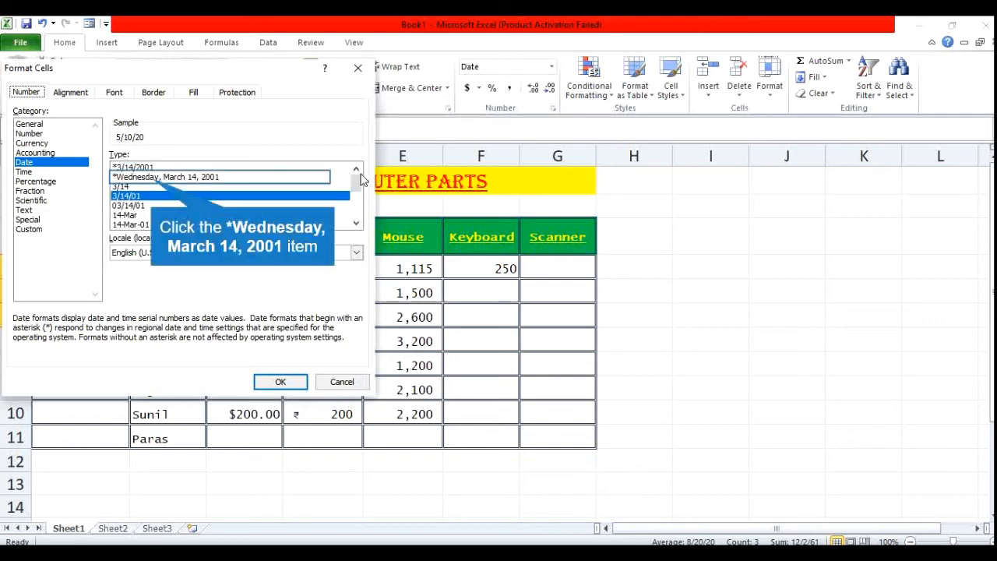
left_click(154, 182)
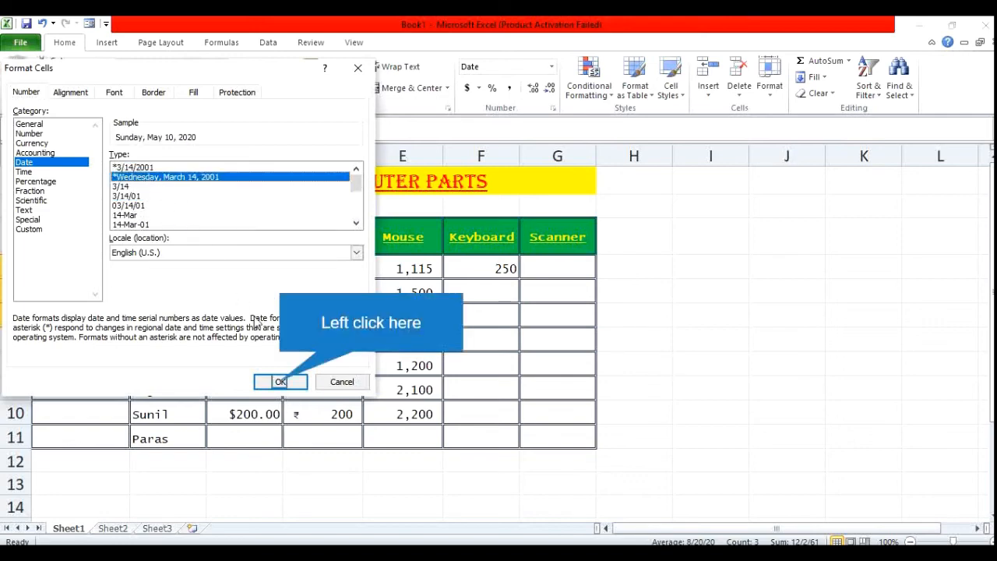
left_click(280, 382)
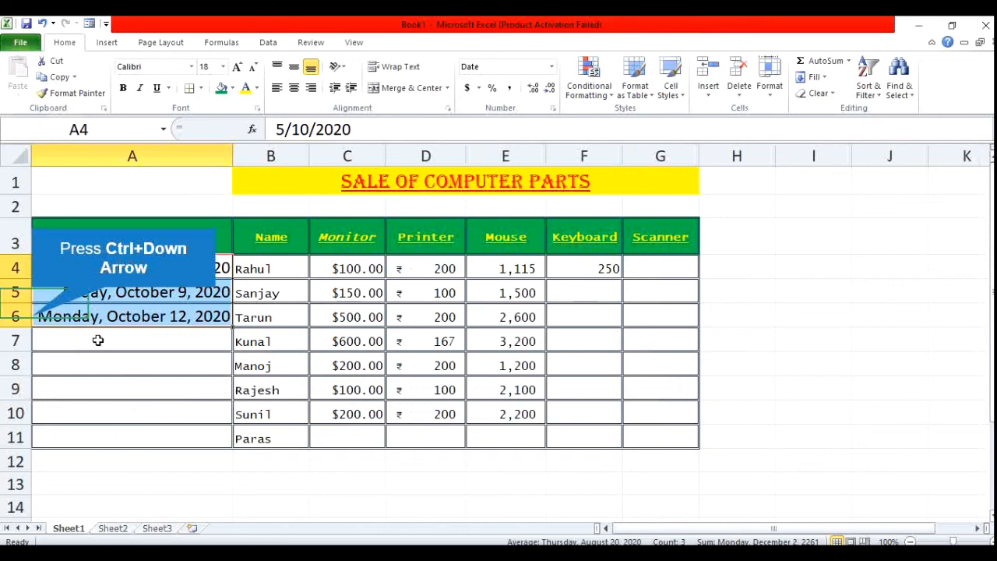